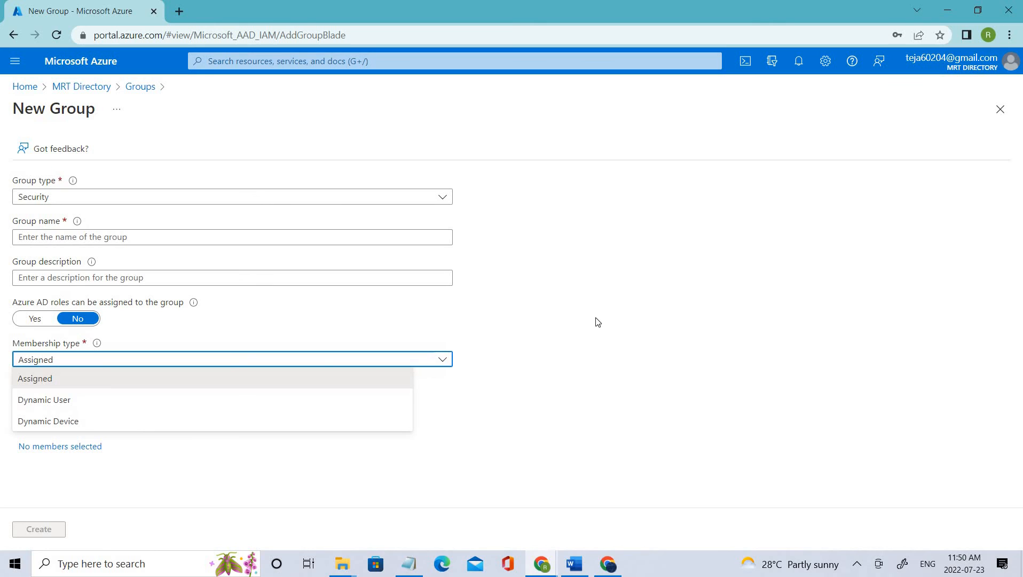
Keep the new group's type as Security with Assigned membership
click(597, 321)
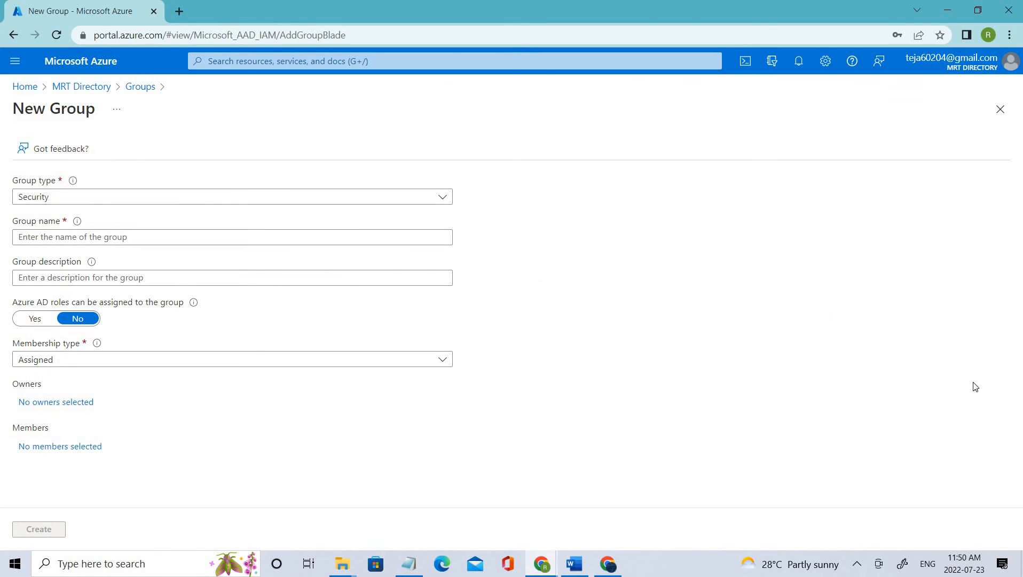
click(64, 199)
click(71, 215)
Paste sg-SC300-O365 as the group name and leave the description blank
click(217, 235)
click(144, 235)
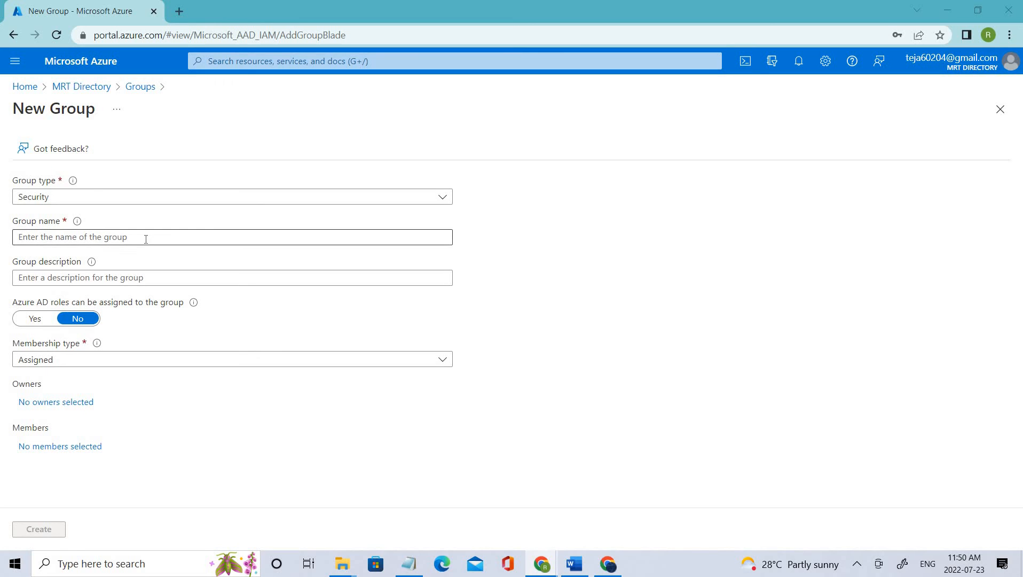
text(sg-SC300-O365)
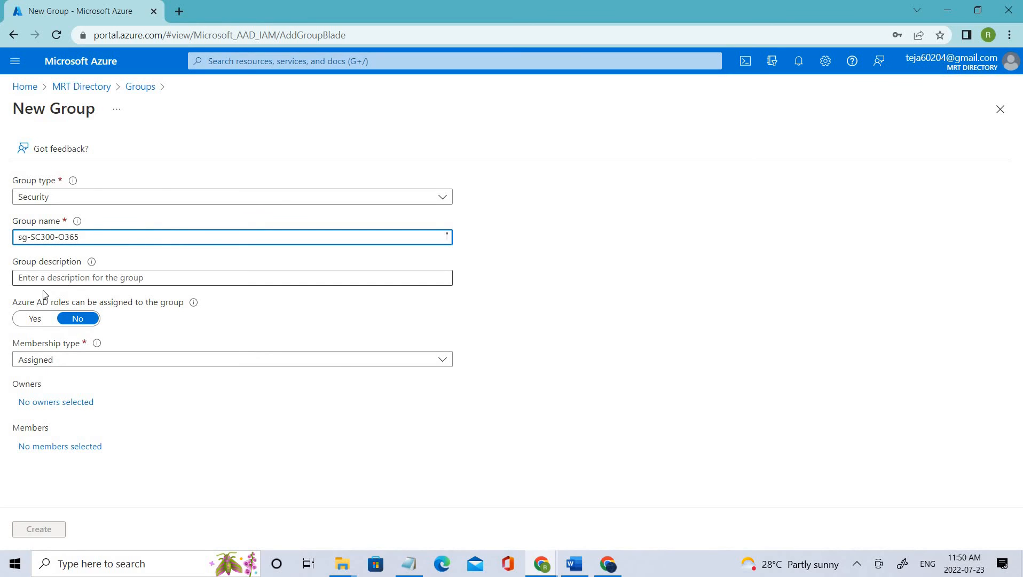
drag(8, 226, 126, 229)
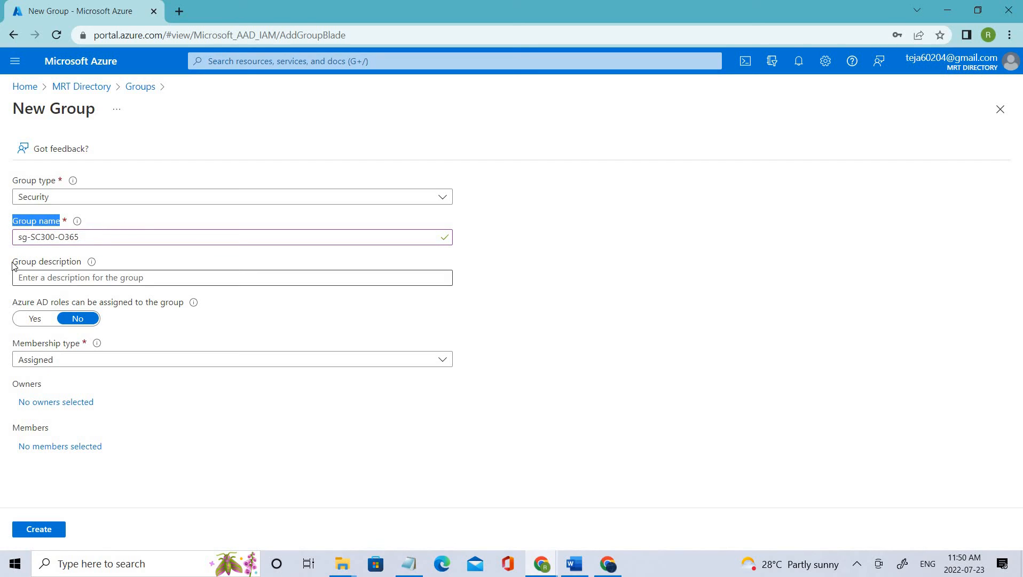
drag(12, 262, 85, 264)
mouse_move(89, 266)
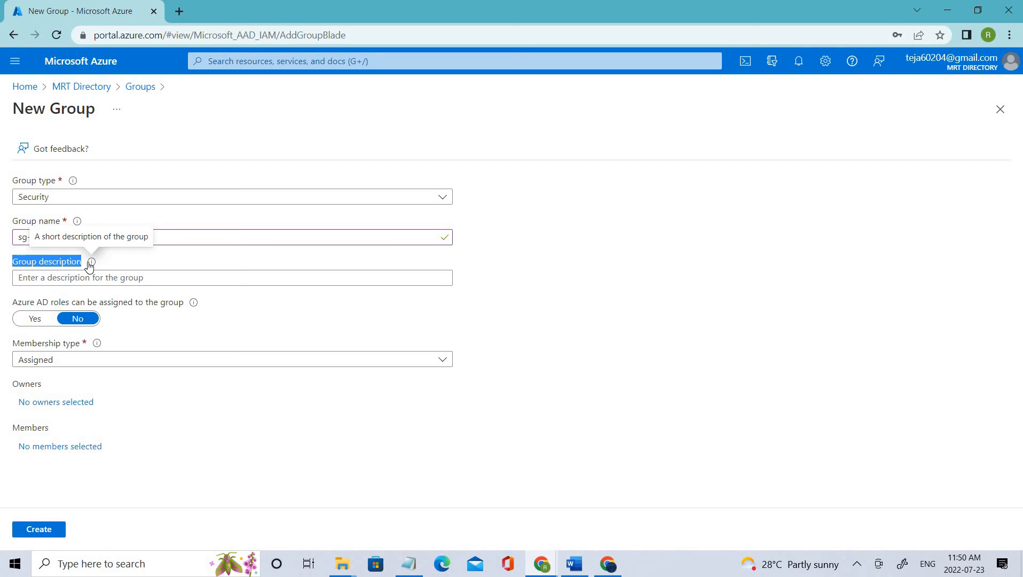
click(178, 278)
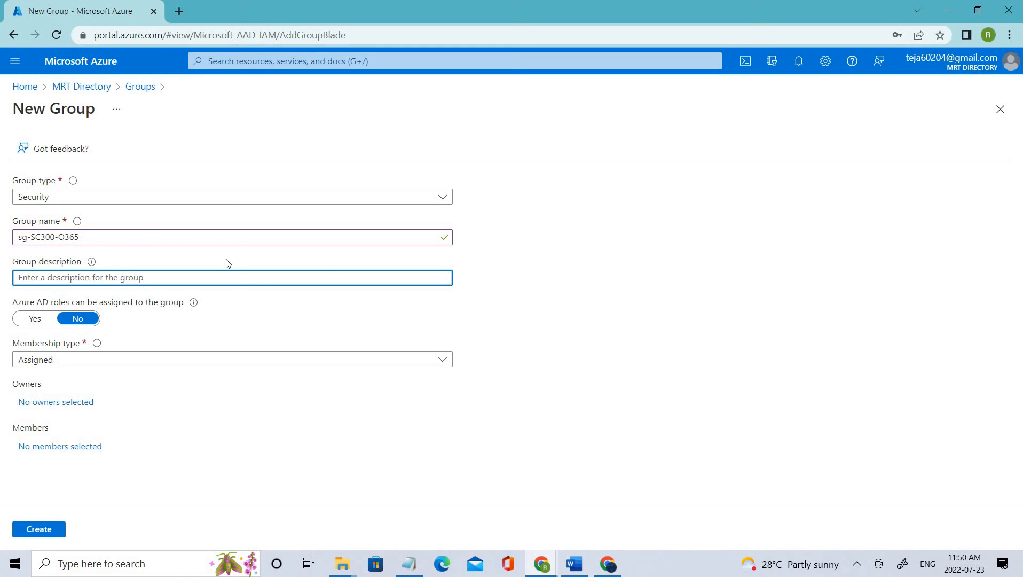
click(602, 257)
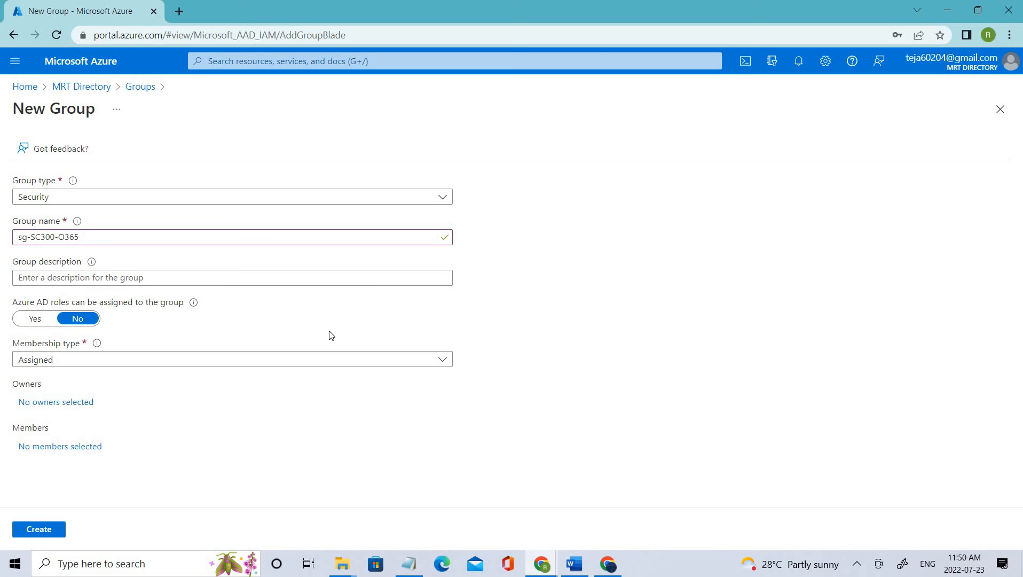
Pick one user from the Add owners list as the group's owner
click(30, 406)
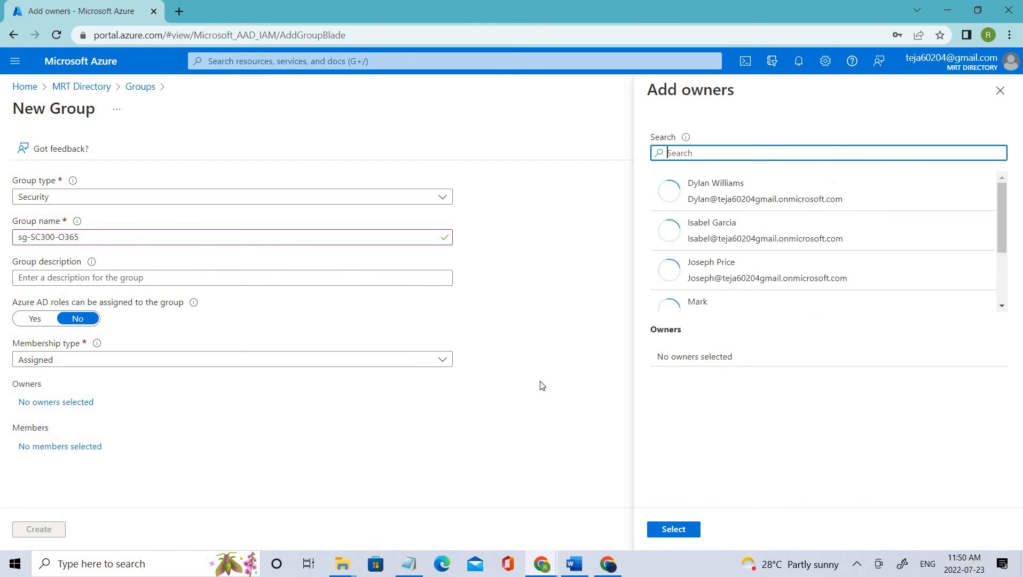
scroll(734, 302, down, 2)
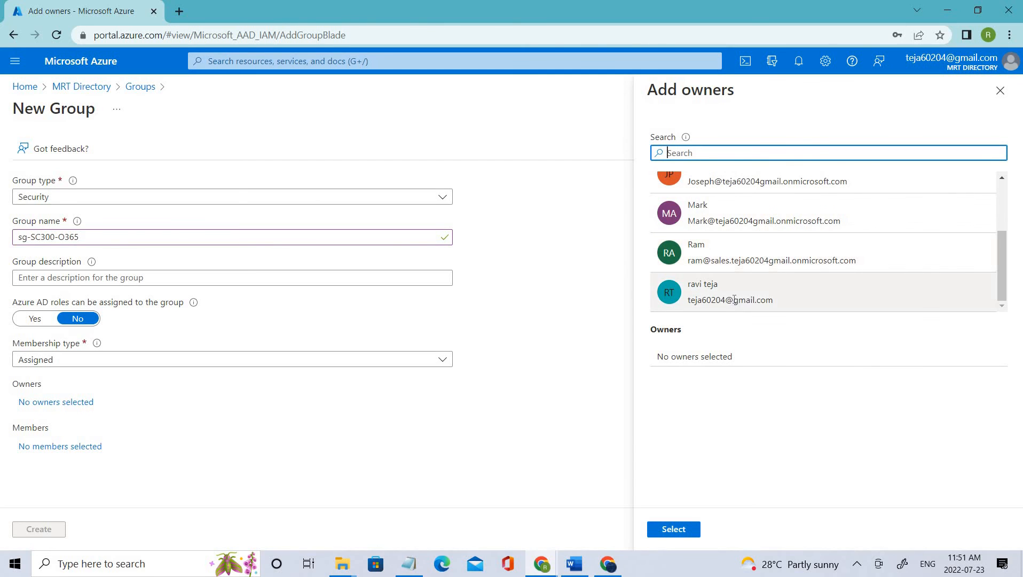
click(734, 299)
click(673, 530)
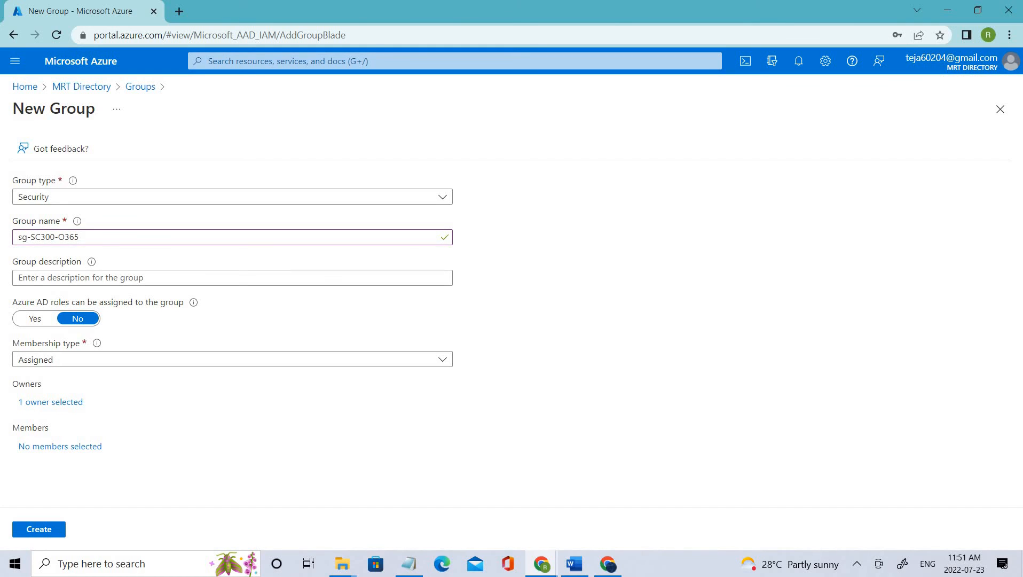
Search for the user in Add members and select them as the group's single member
click(61, 447)
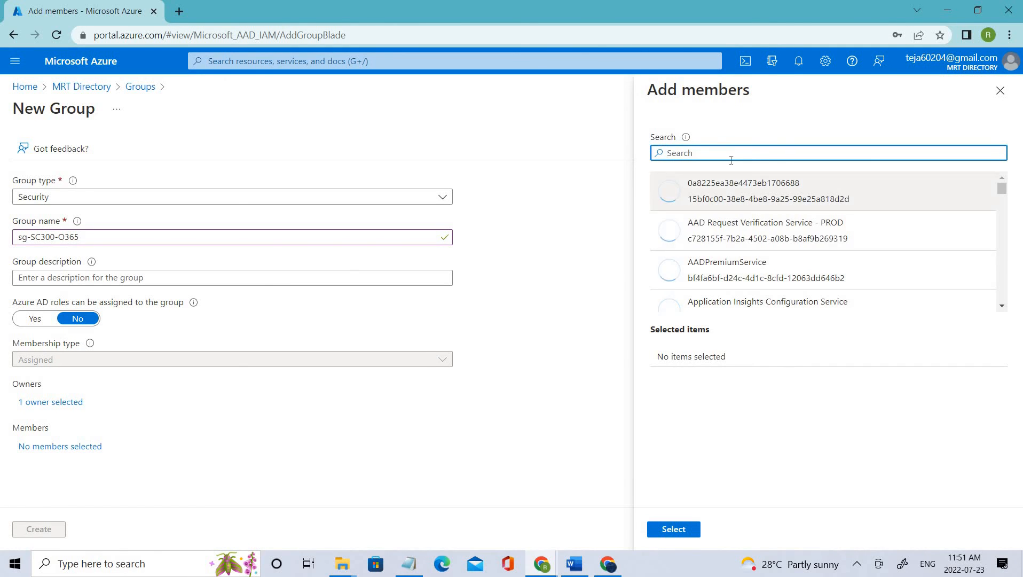
scroll(780, 251, down, 6)
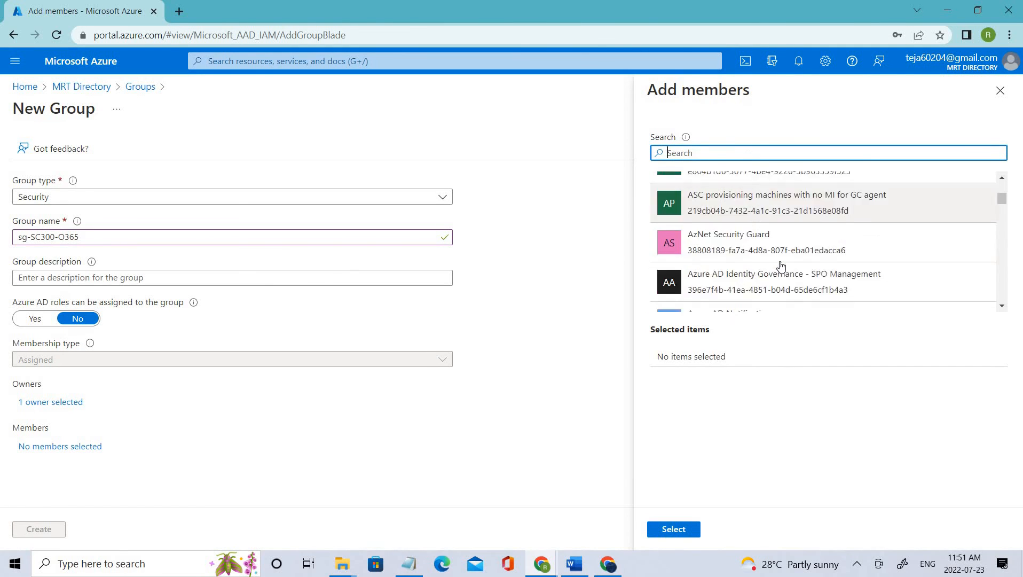
scroll(780, 266, down, 5)
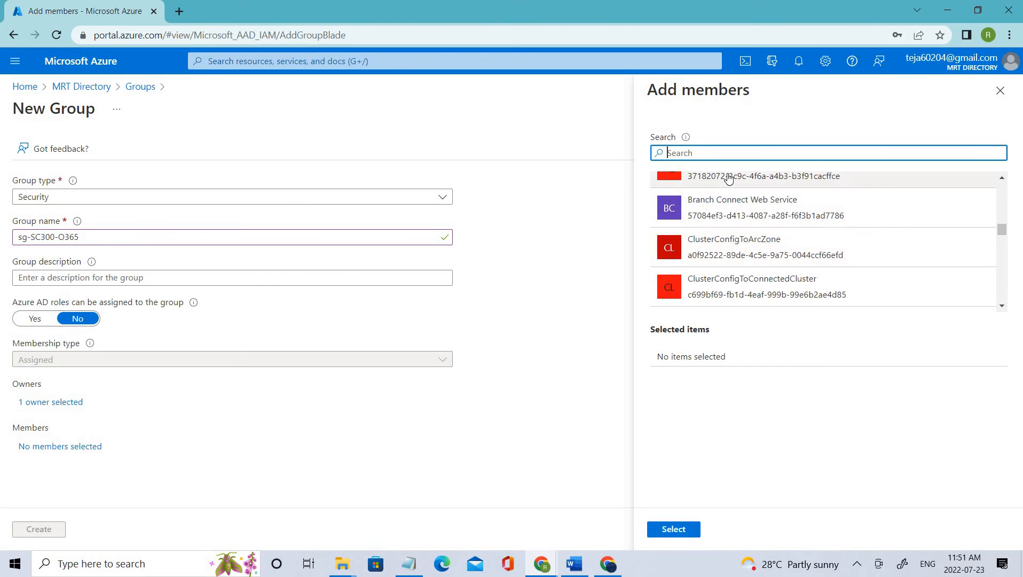
scroll(735, 266, down, 5)
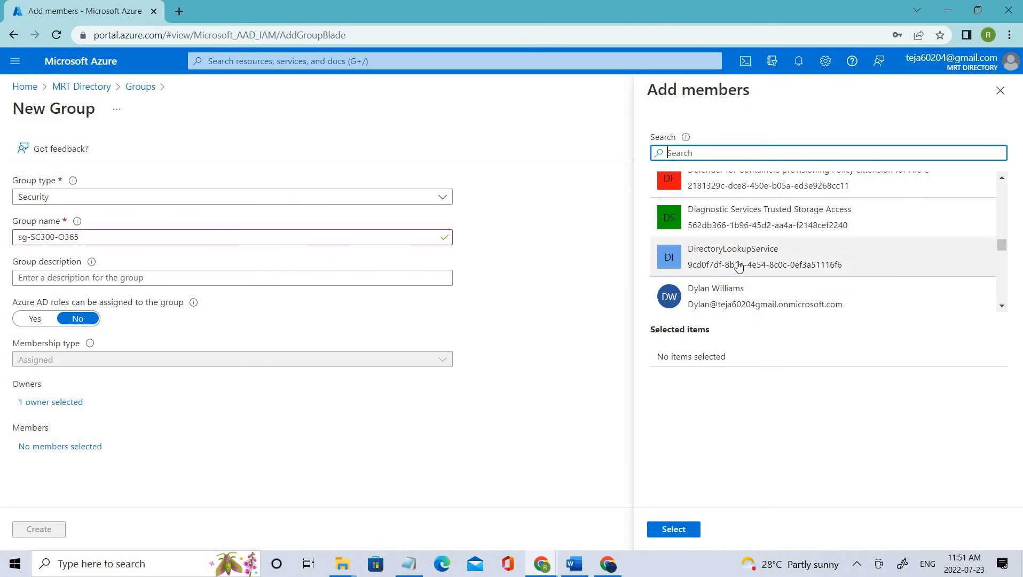
scroll(738, 256, down, 3)
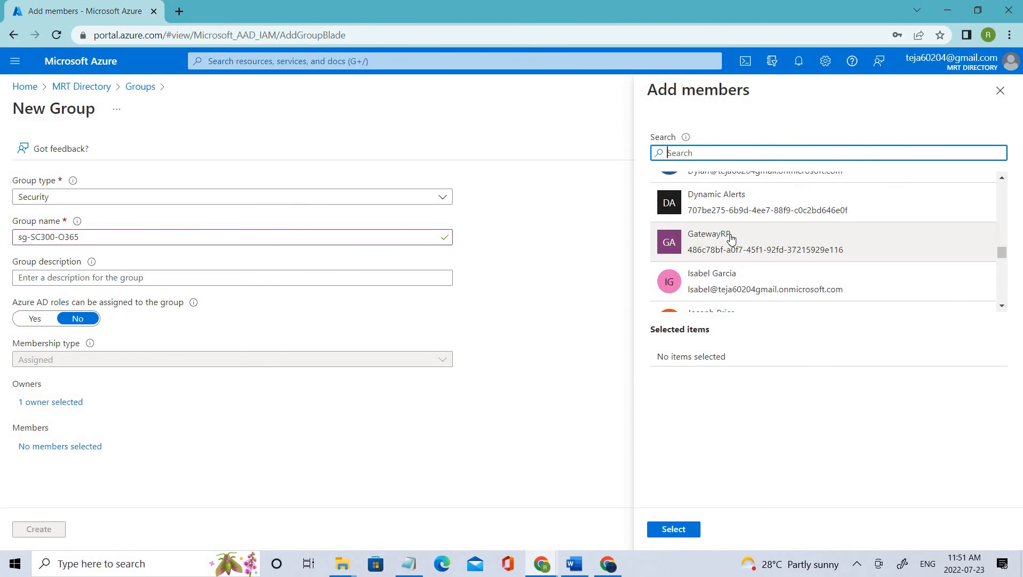
scroll(731, 230, down, 3)
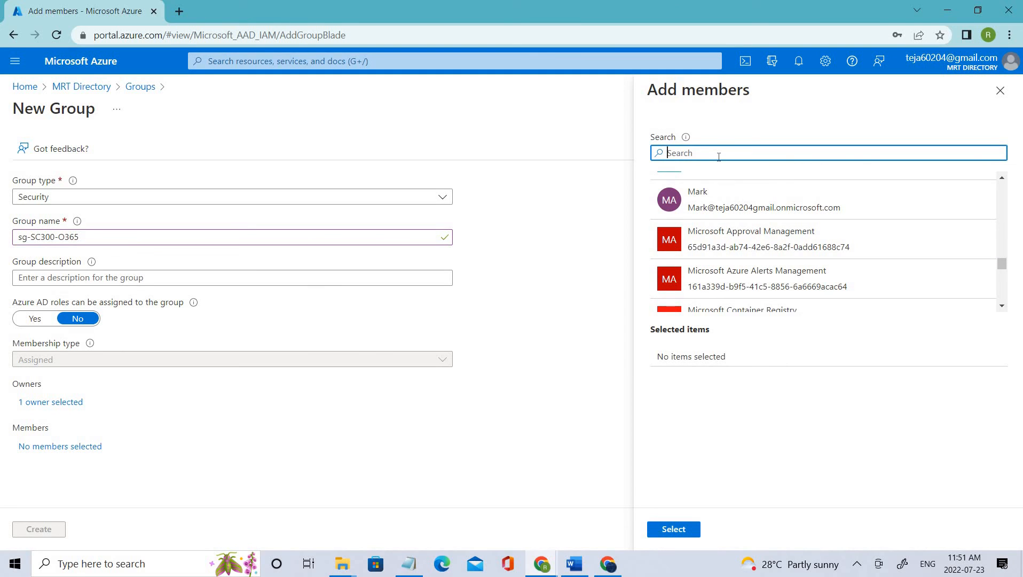
text(ram)
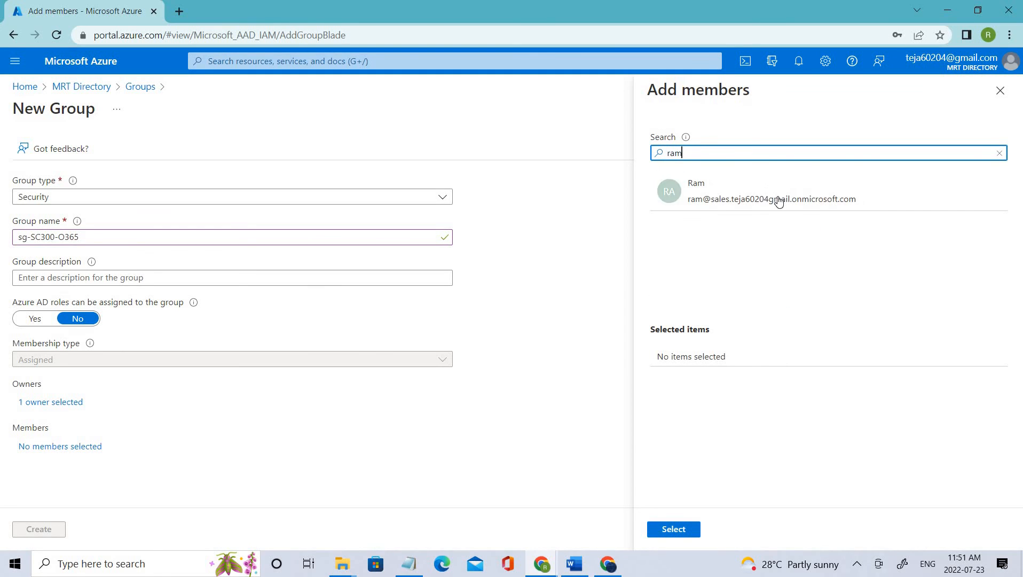
click(778, 196)
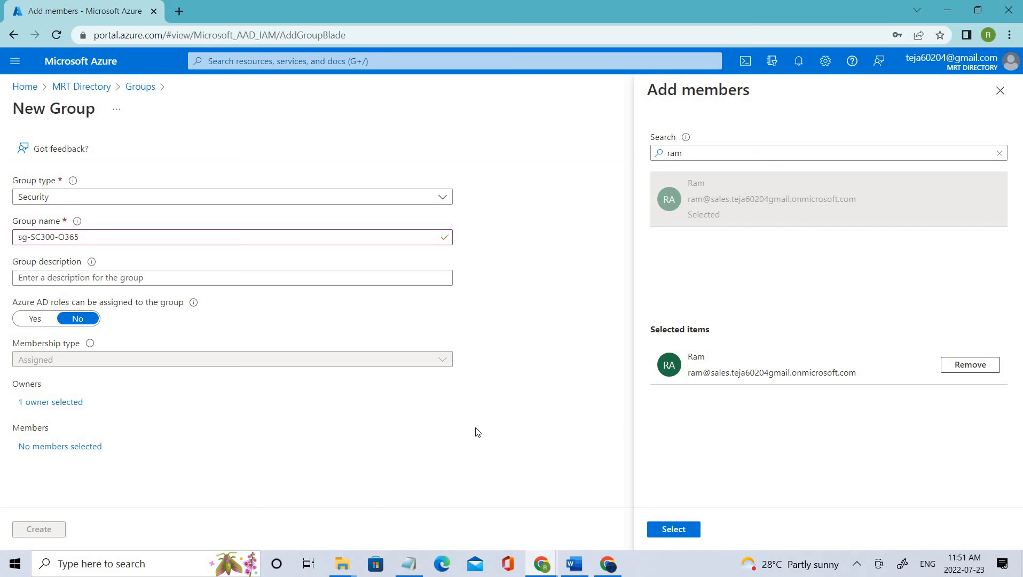
click(674, 530)
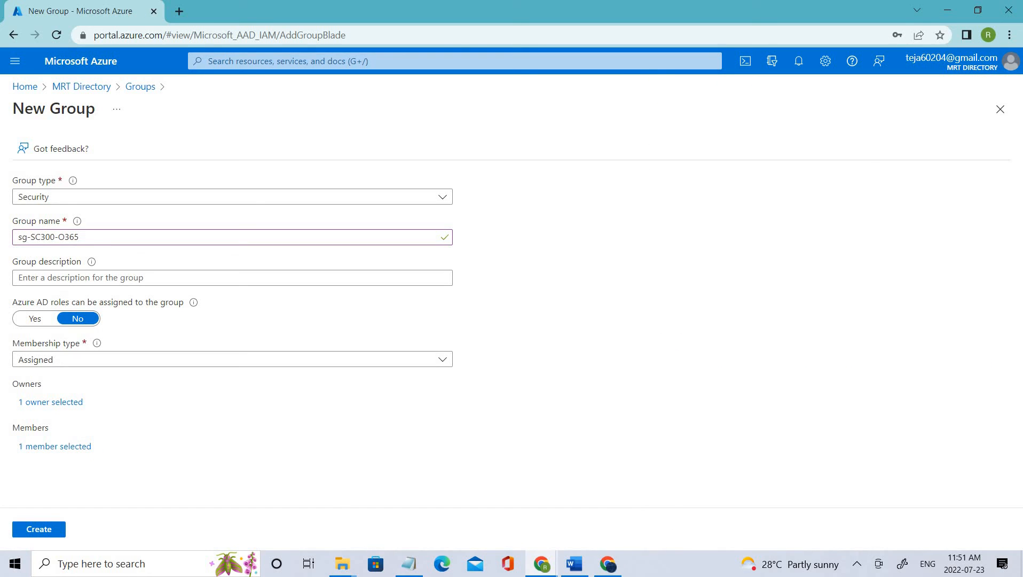
Create sg-SC300-O365 with its one owner and one member
triple_click(84, 402)
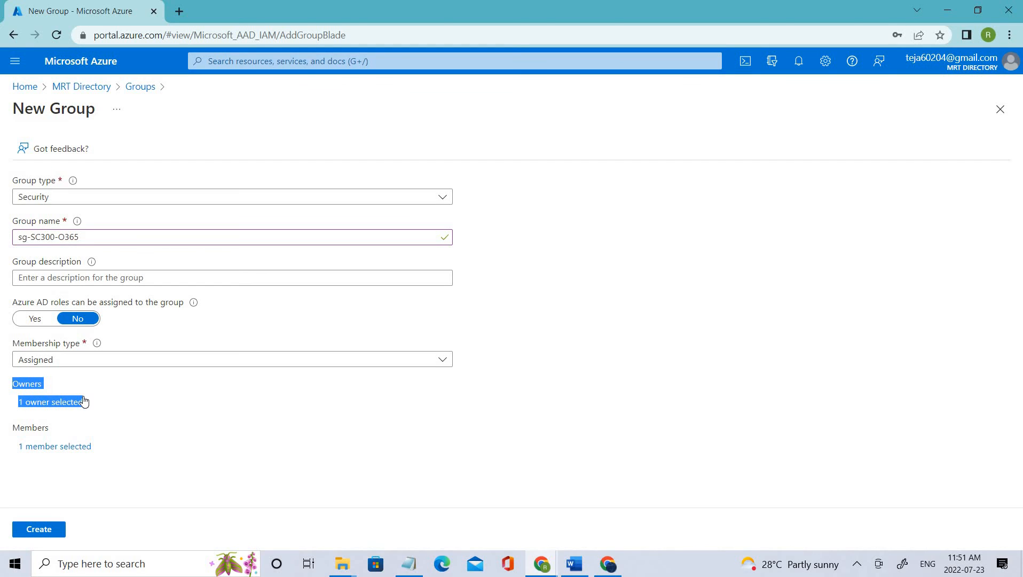
click(37, 534)
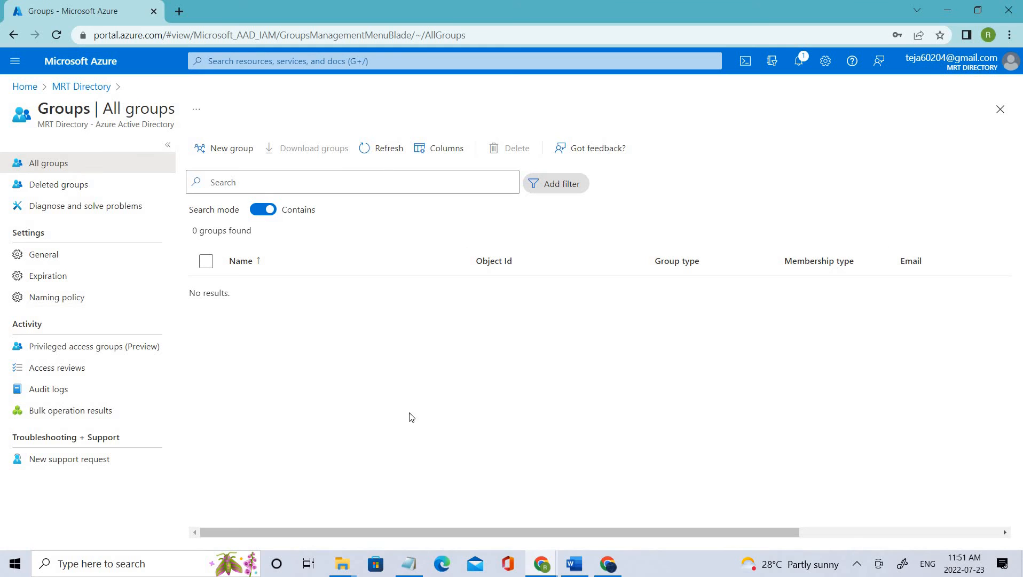
Refresh All groups, select the sg-SC300-O365 row, and open its overview
click(379, 150)
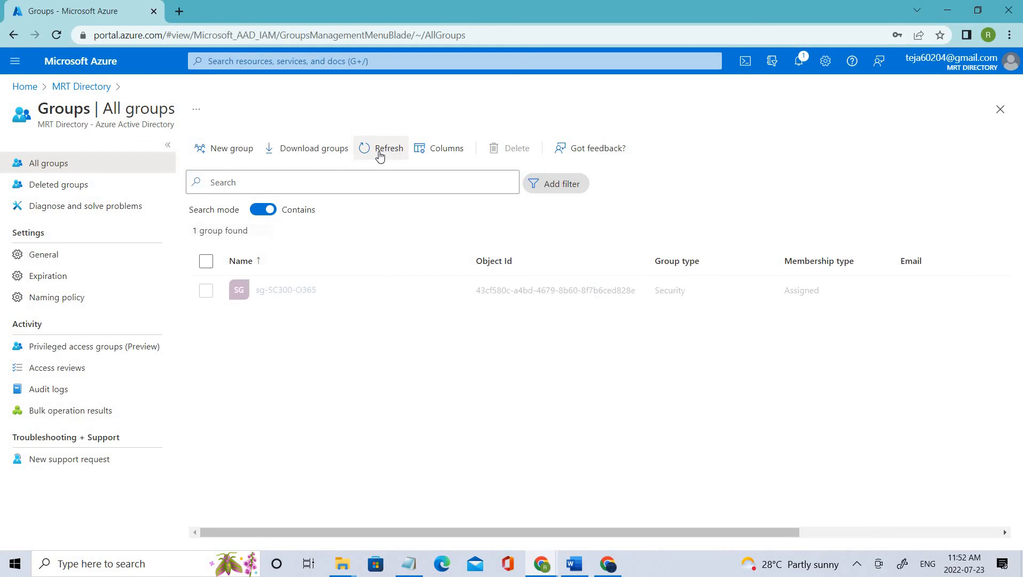
click(206, 290)
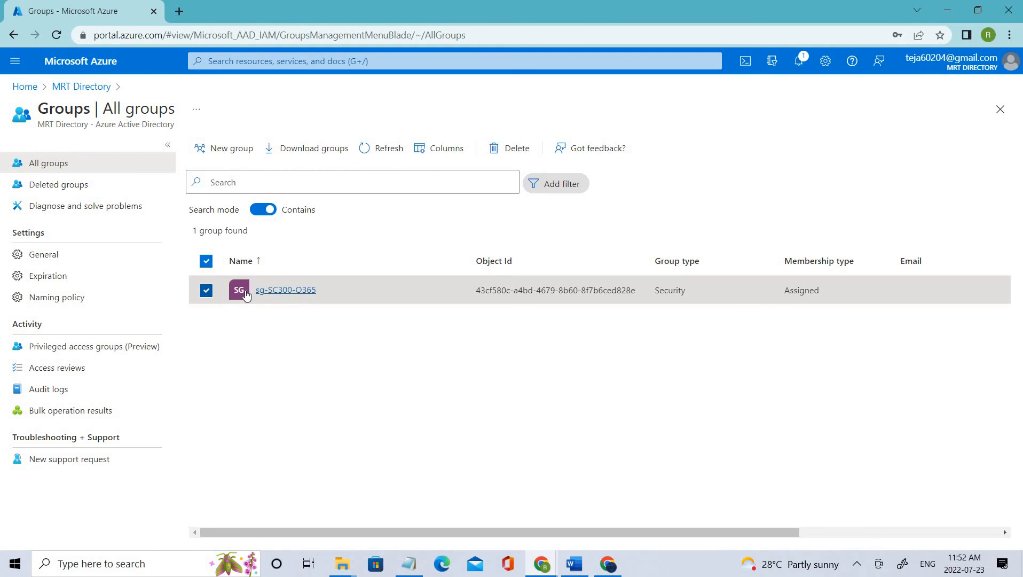
click(286, 289)
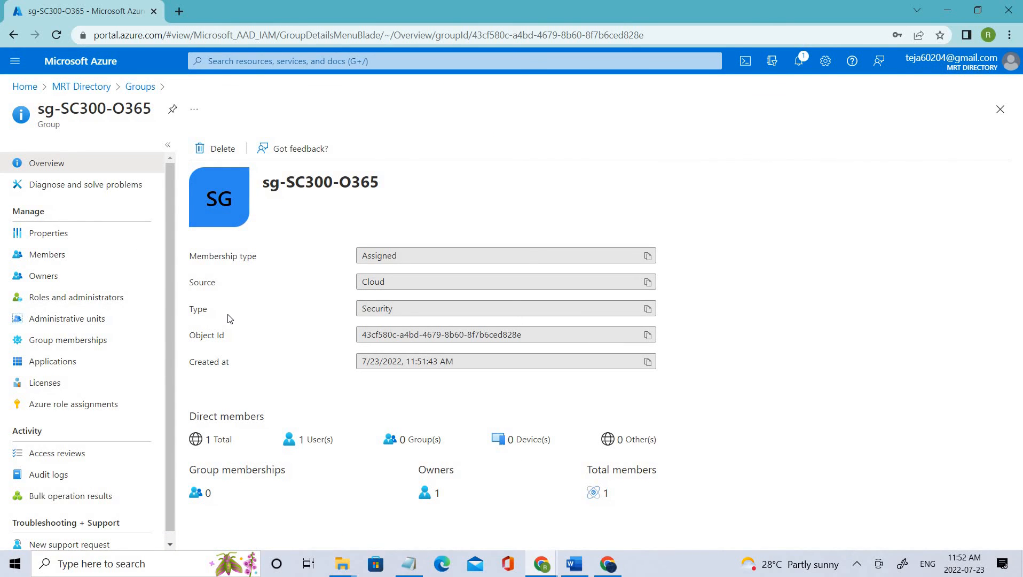
Check the group's membership type and type, then go to the directory's Users page
drag(188, 260, 252, 254)
drag(184, 307, 250, 307)
click(138, 88)
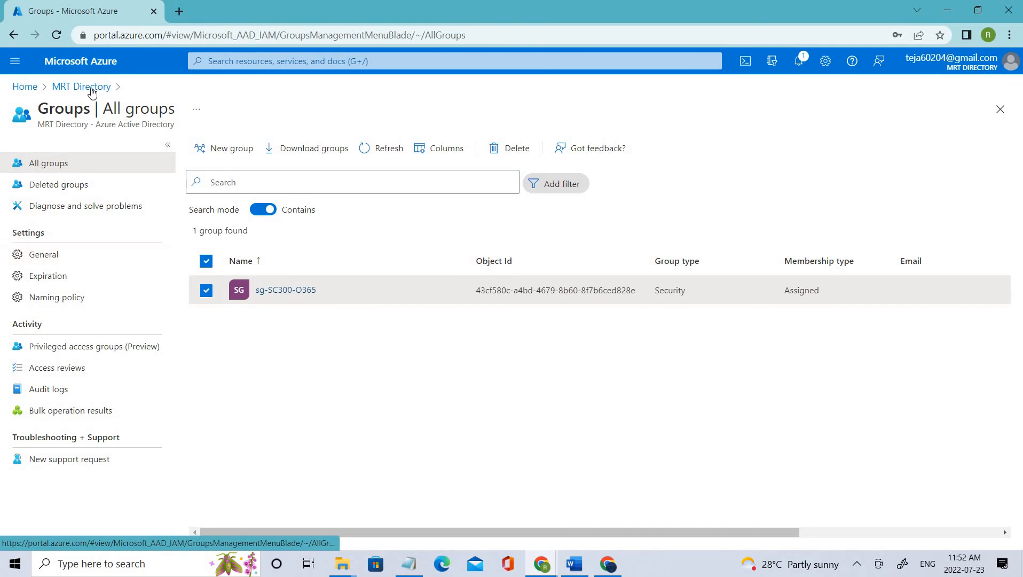
click(48, 258)
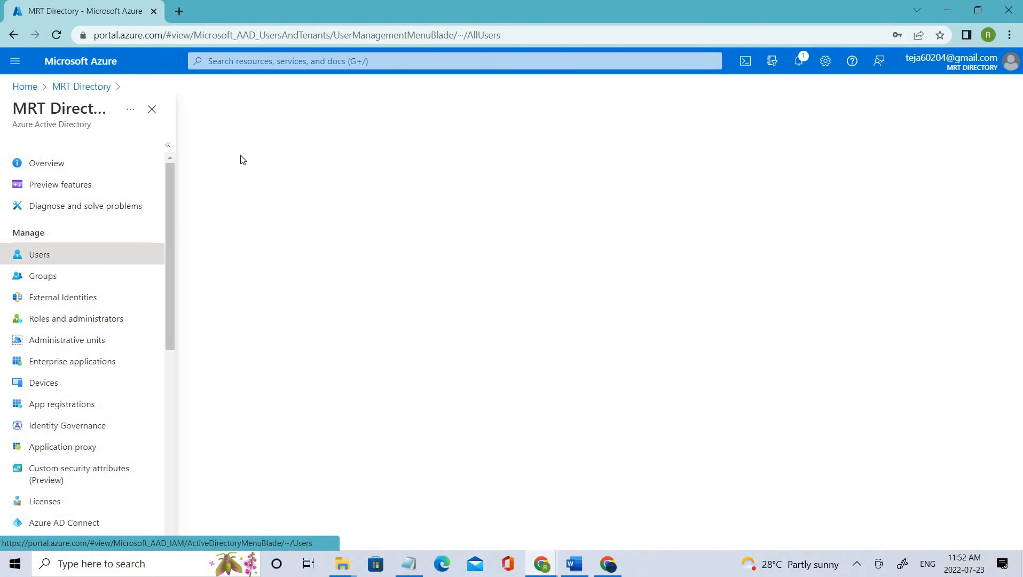
Start a new user, check sg-SC300-O365 appears among joinable groups without selecting it, then return to All users
click(229, 159)
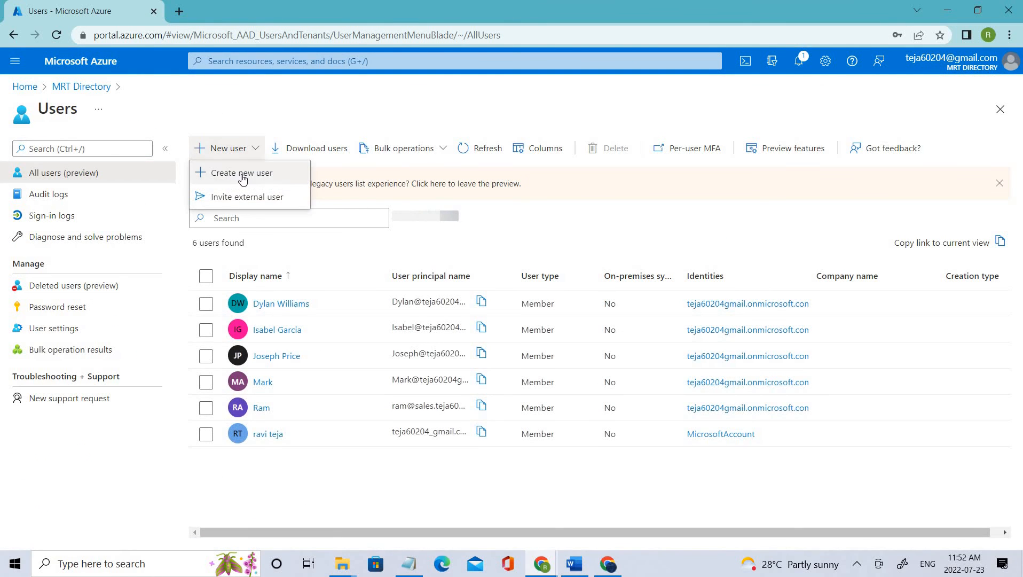
click(238, 171)
scroll(251, 392, down, 5)
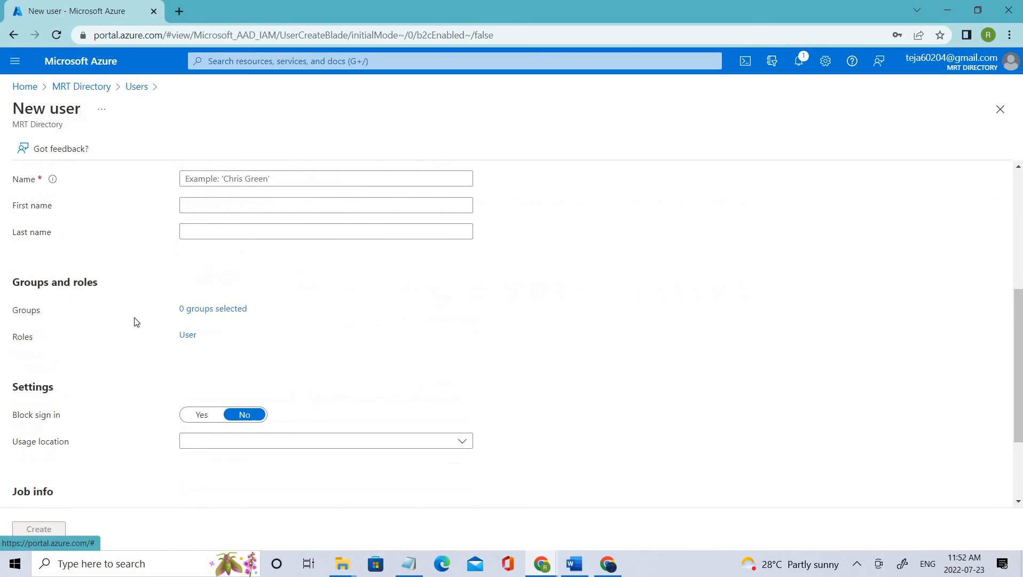
double_click(30, 309)
click(200, 310)
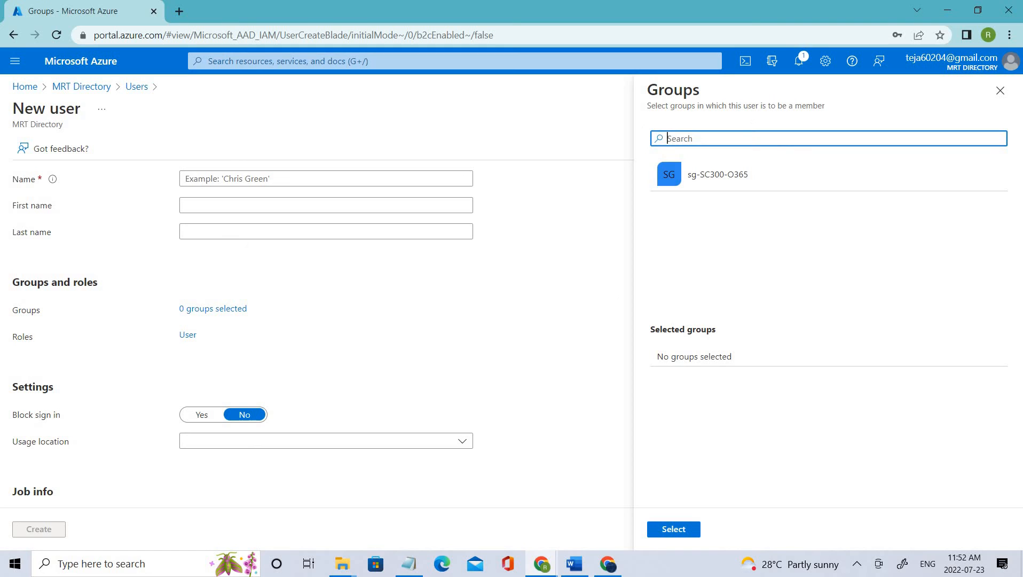
click(999, 91)
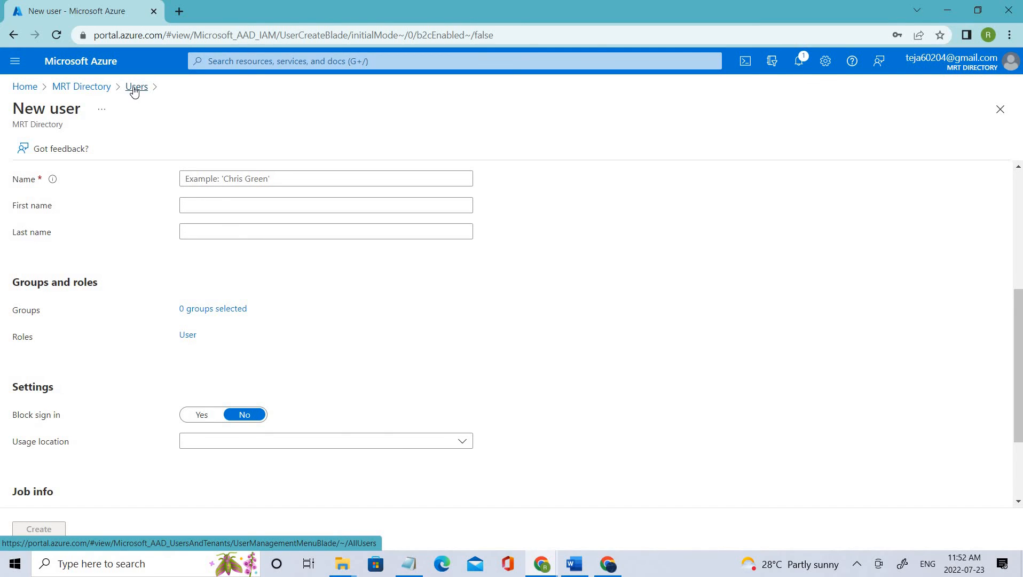
click(134, 89)
Navigate through Groups to sg-SC300-O365 and open its Licenses page, which shows no assignments
click(110, 87)
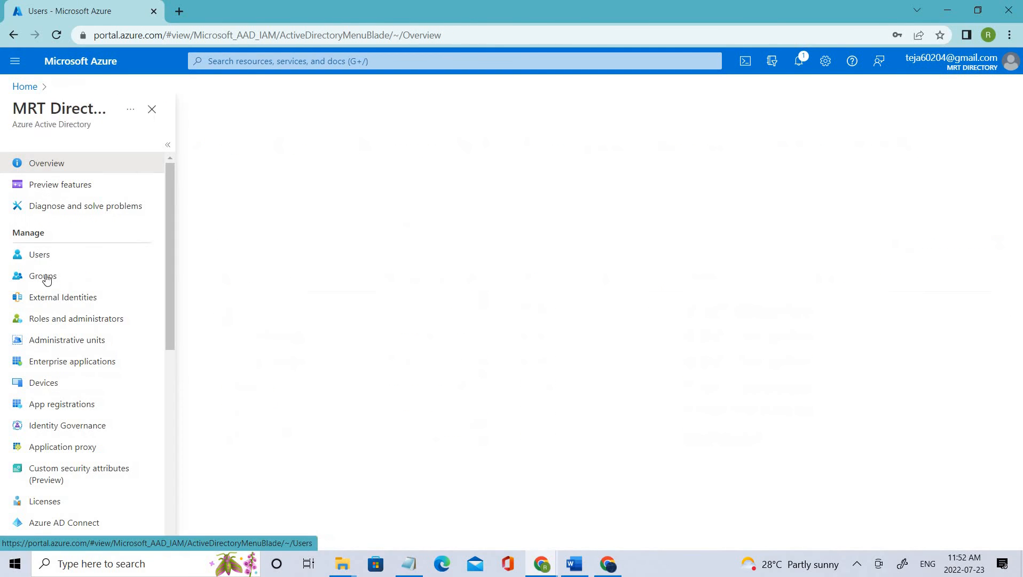
click(43, 275)
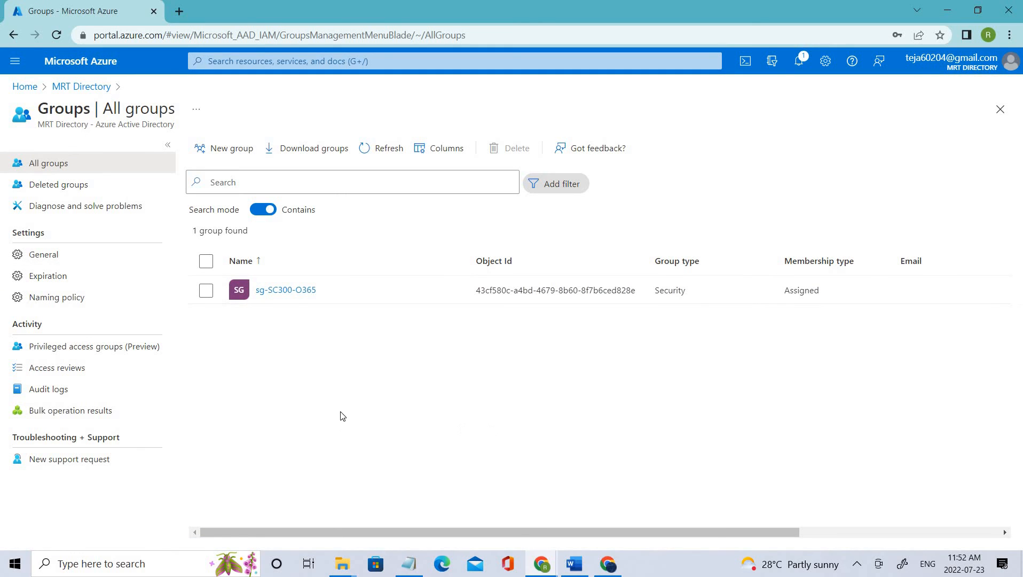
click(291, 292)
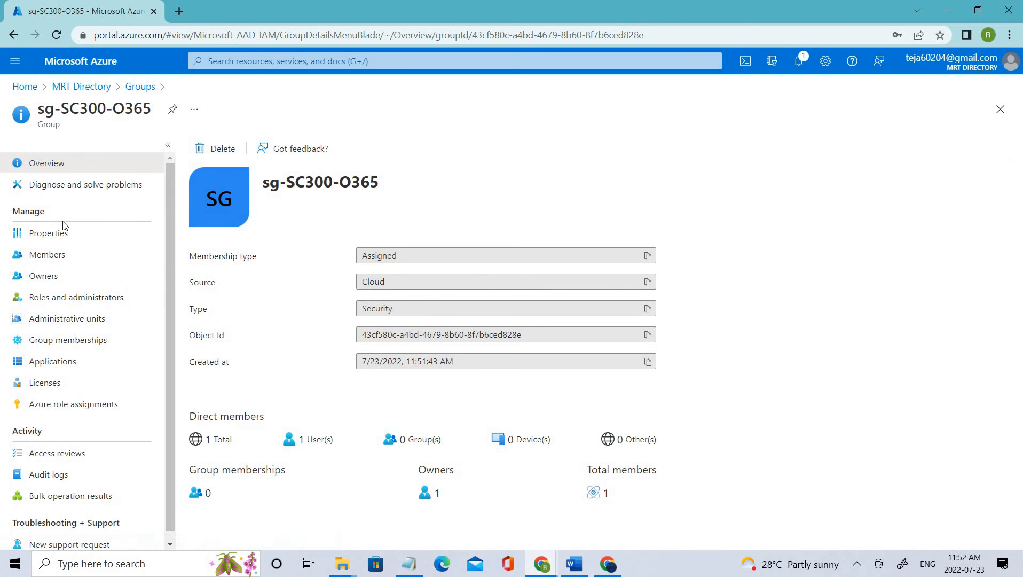
click(62, 384)
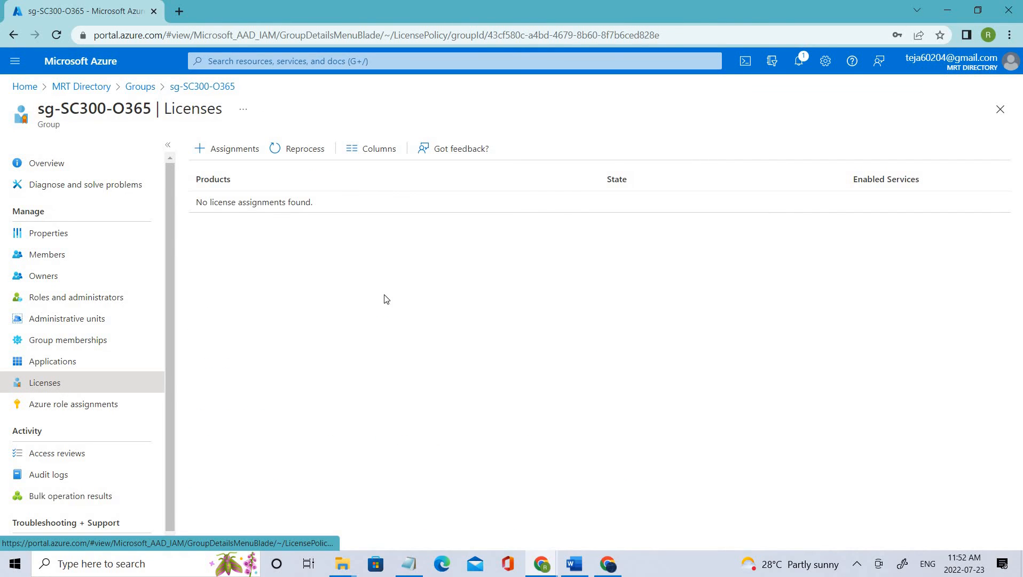
drag(316, 203, 167, 201)
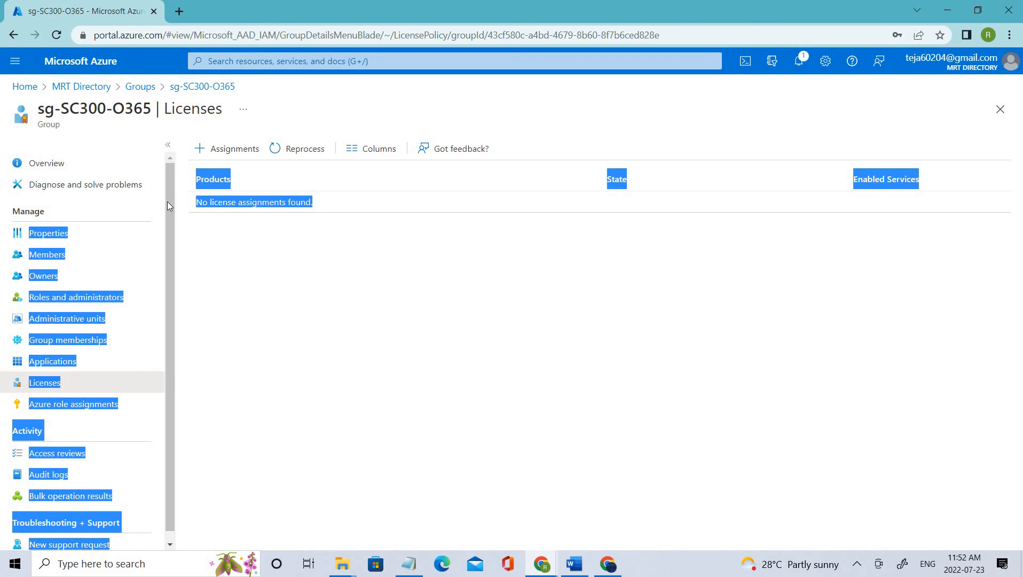
click(225, 150)
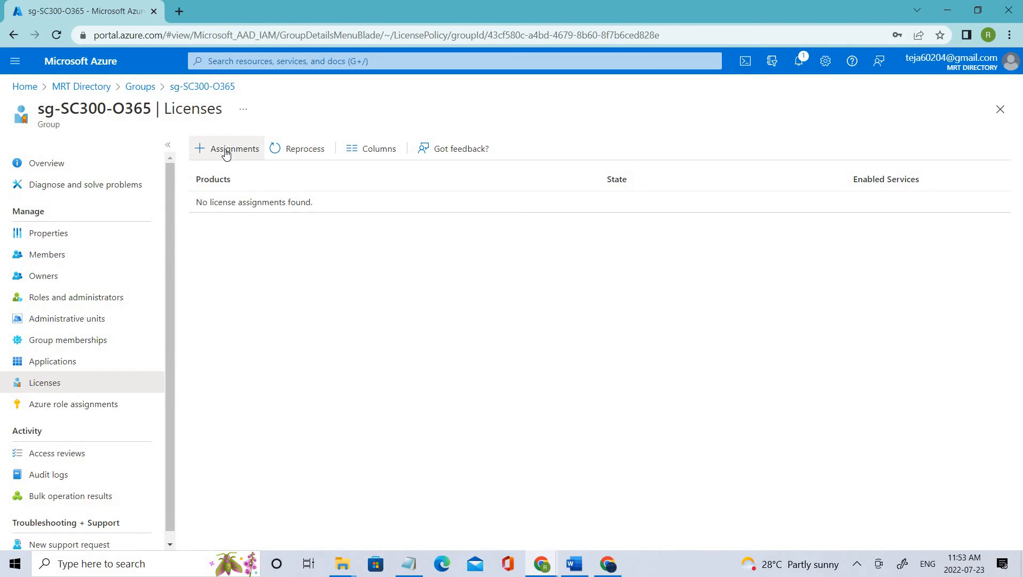
Add an assignment ticking Azure Active Directory Premium P2, keeping all four service plans enabled
click(225, 152)
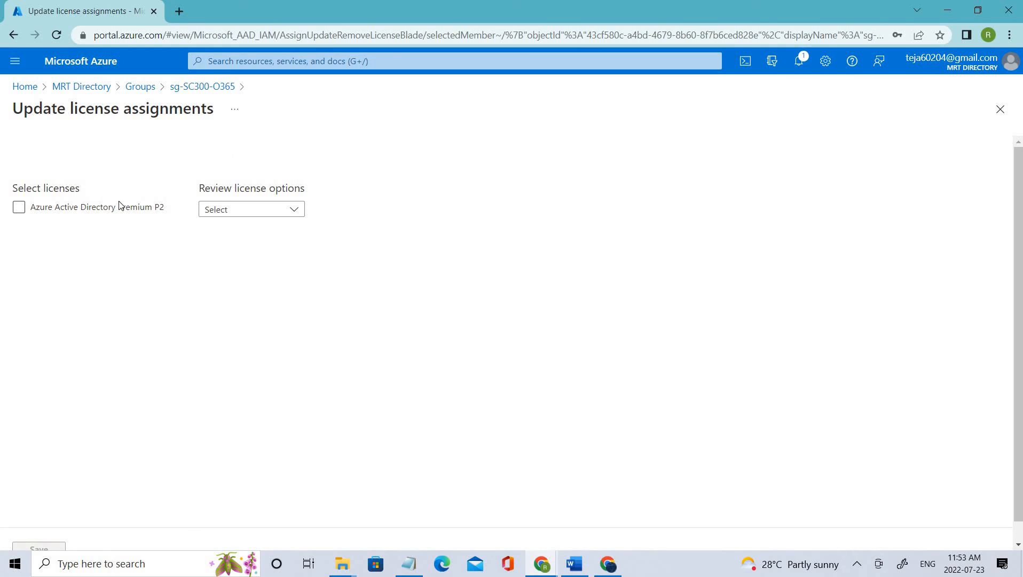
click(247, 211)
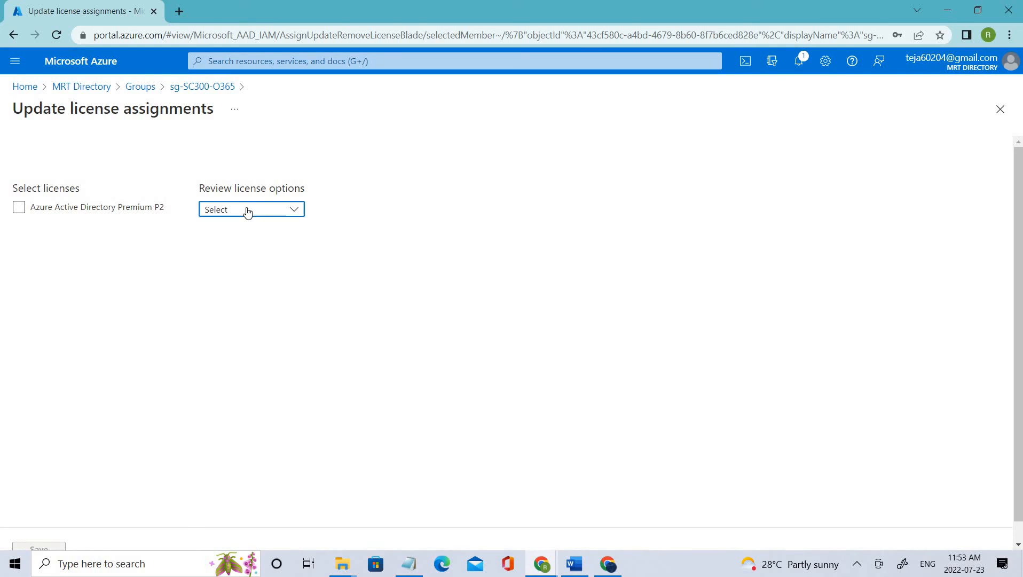
click(98, 194)
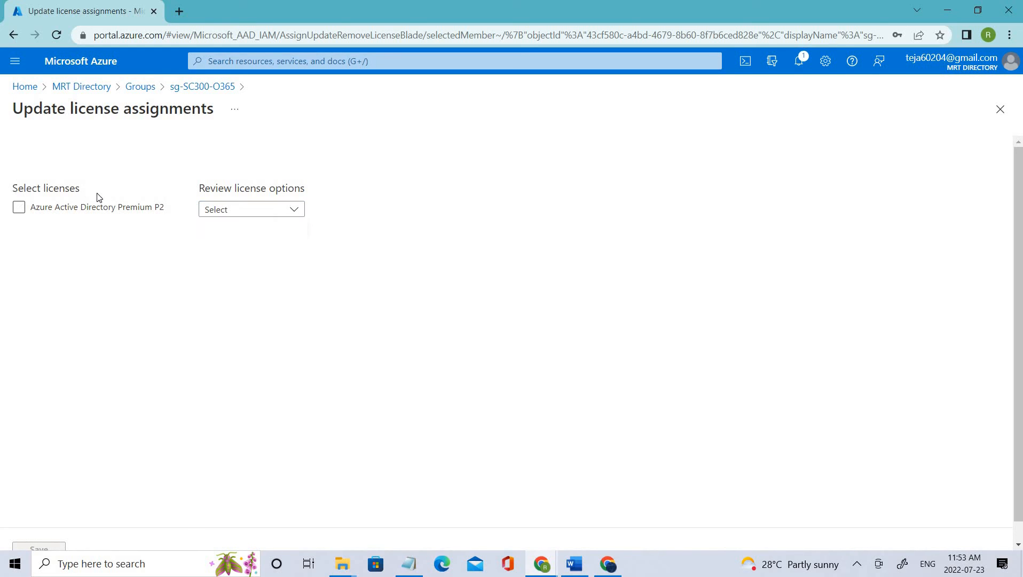
triple_click(97, 194)
click(9, 209)
click(21, 208)
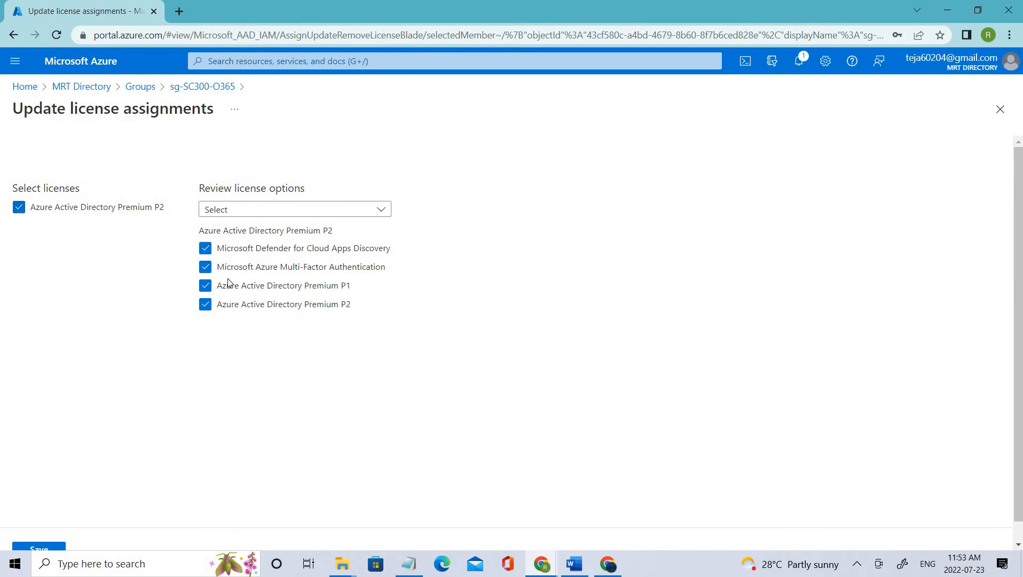
triple_click(177, 244)
drag(174, 239, 199, 237)
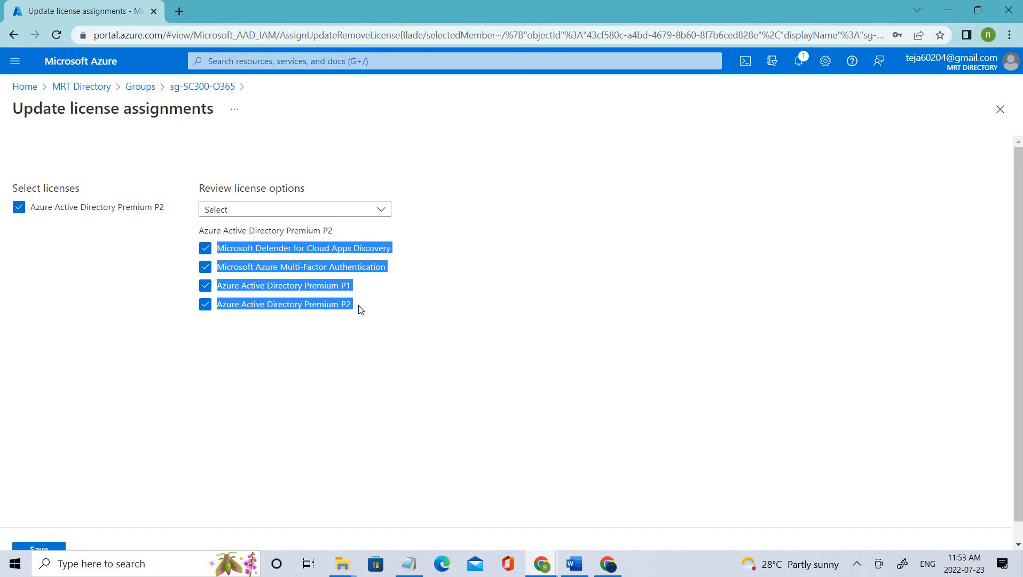
click(210, 222)
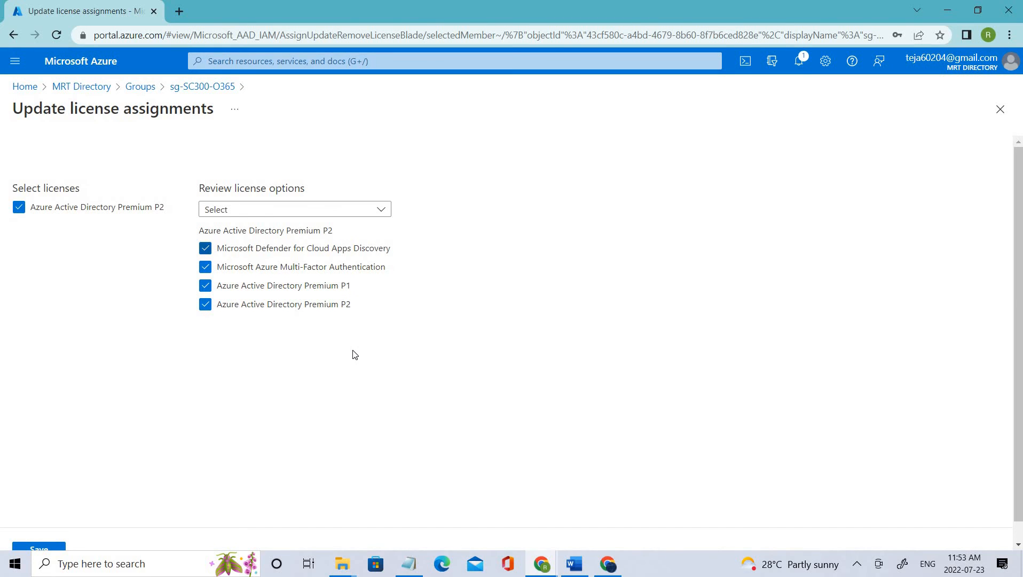
scroll(342, 320, down, 1)
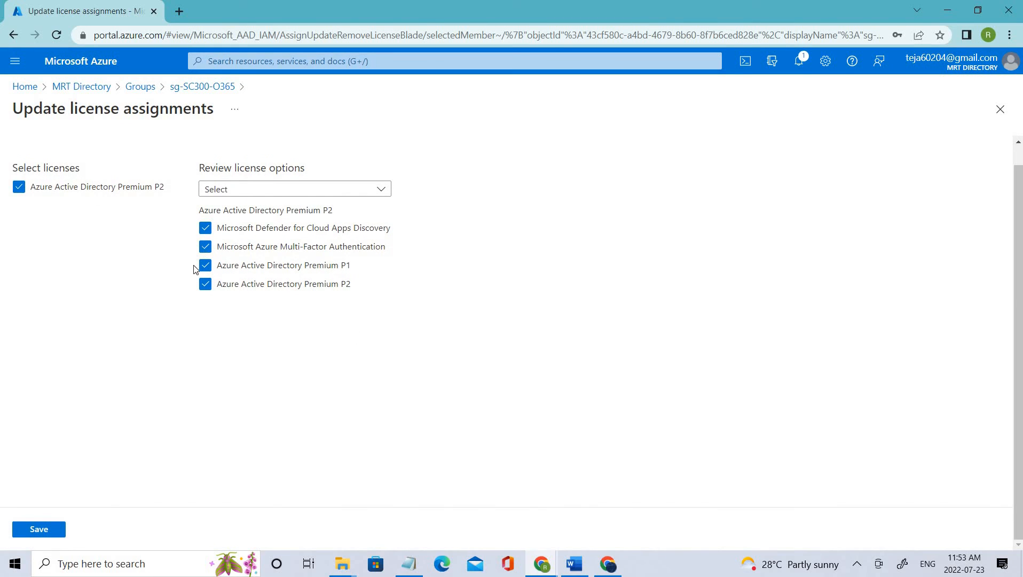
click(268, 191)
click(268, 194)
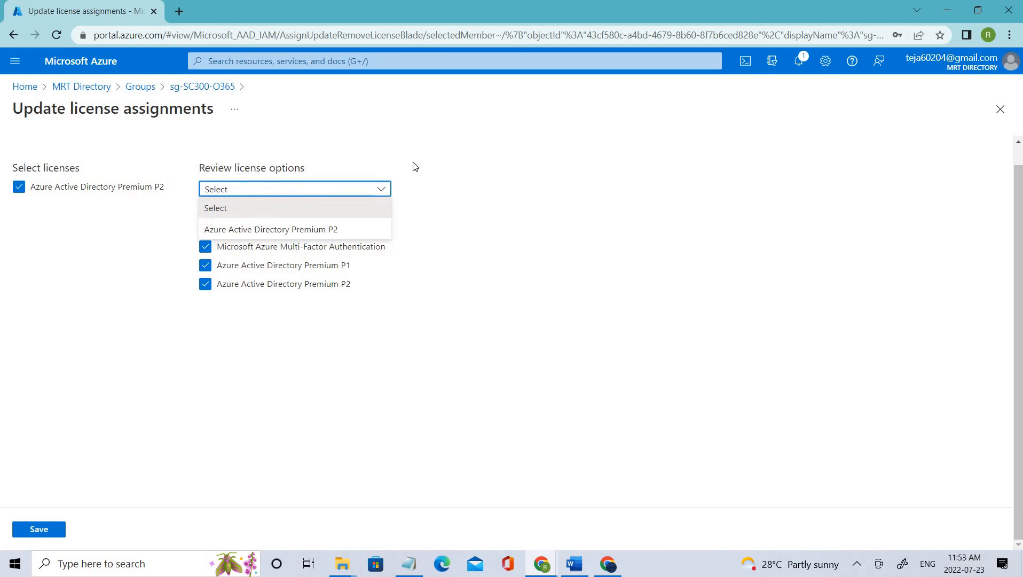
click(586, 300)
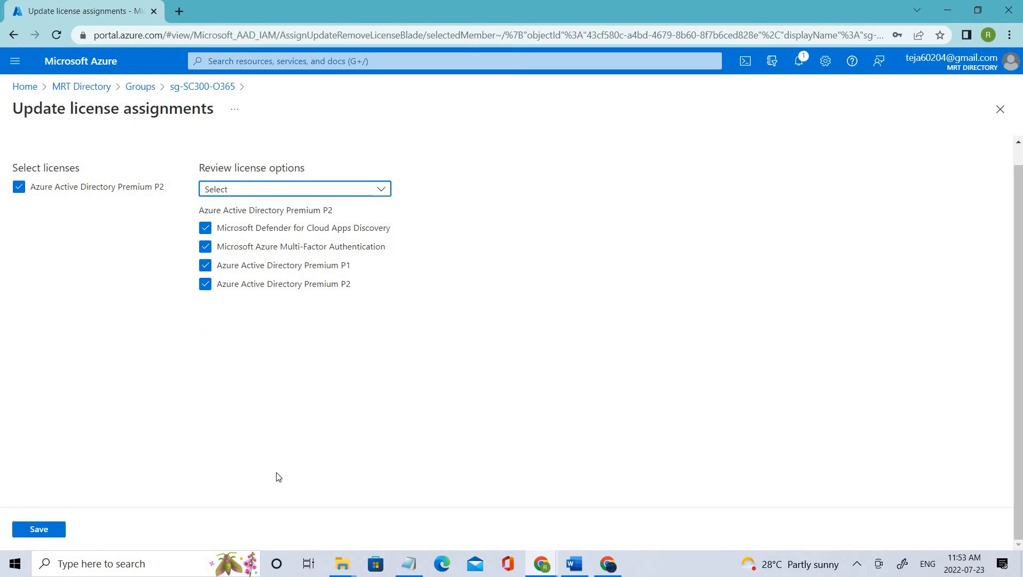
mouse_move(569, 563)
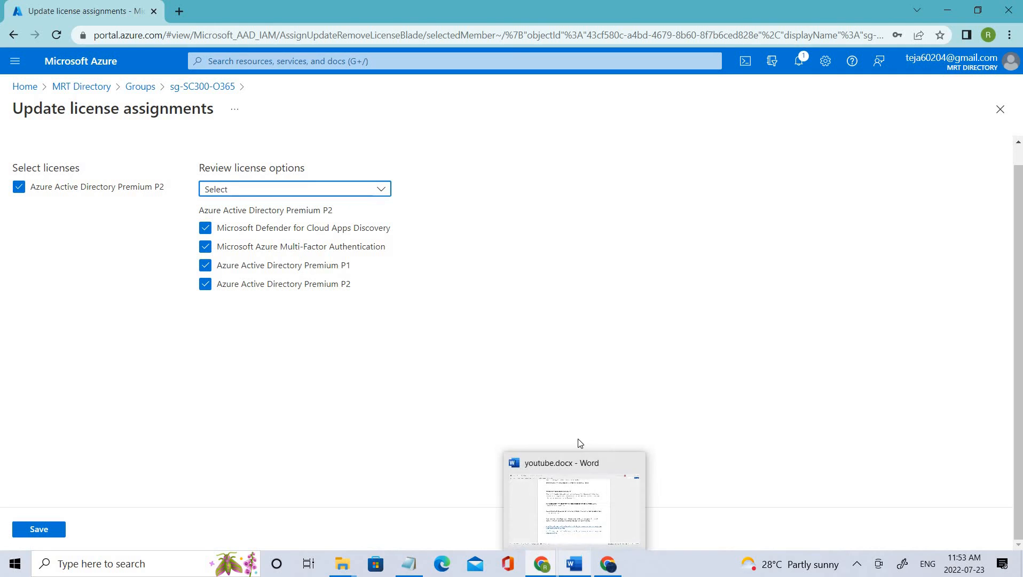
click(541, 563)
click(692, 497)
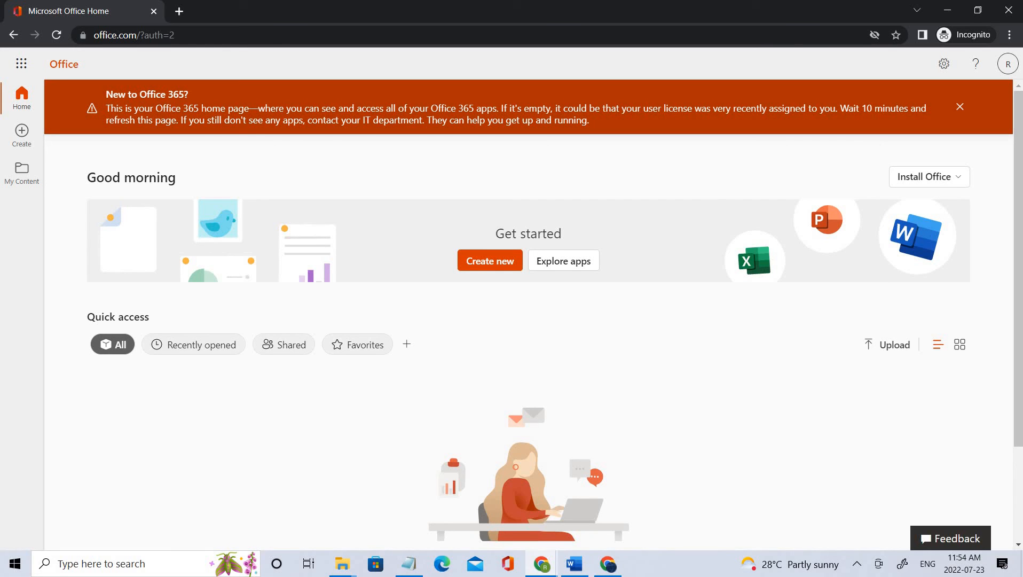
click(948, 9)
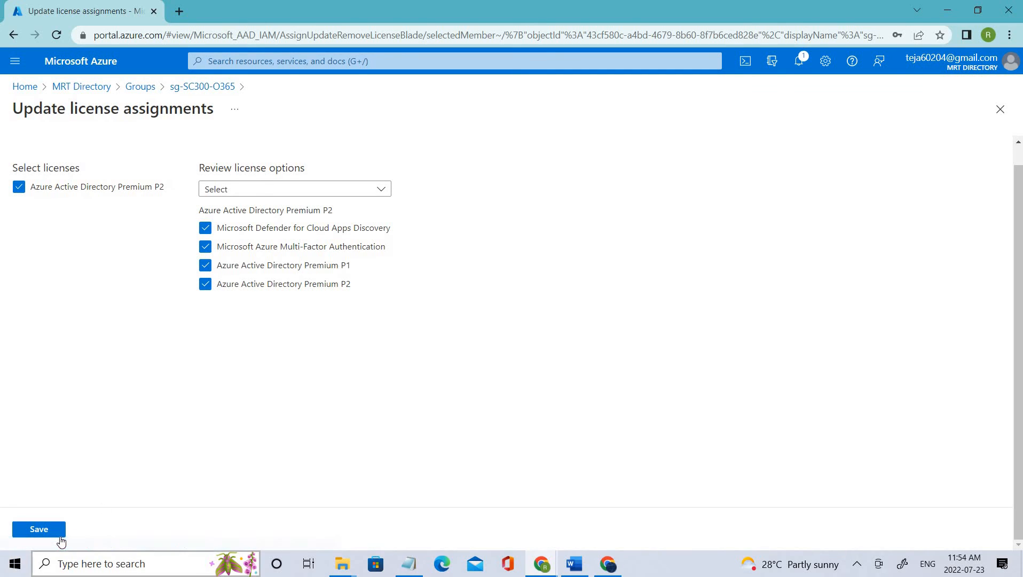
Return to All groups and confirm sg-SC300-O365 is listed as a Security group
click(200, 88)
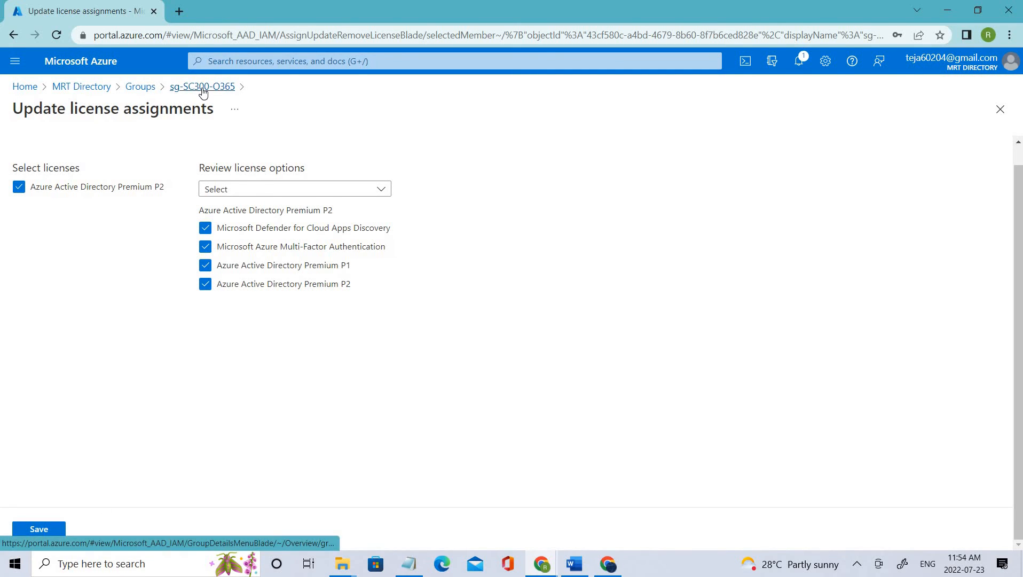
click(144, 87)
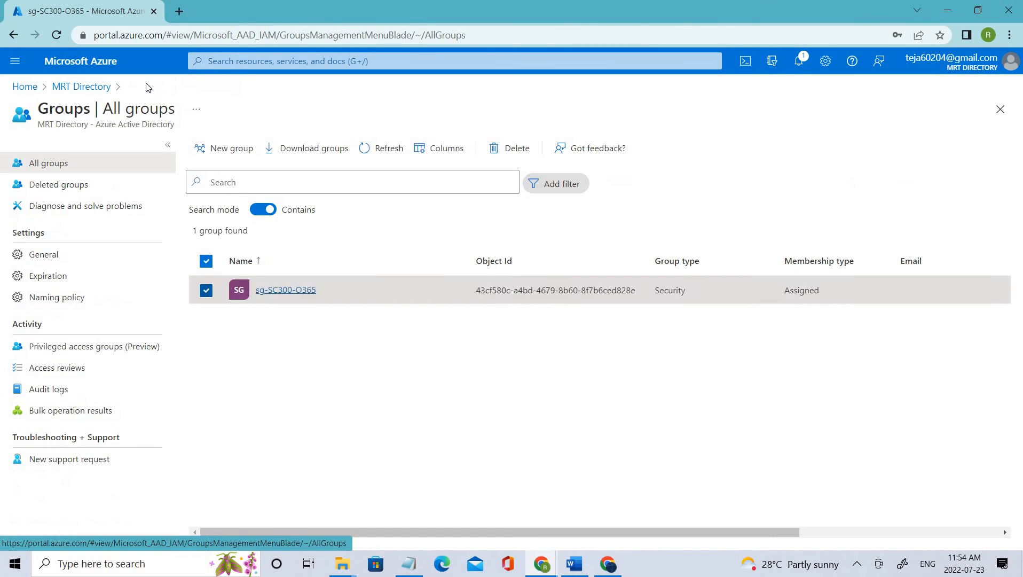
click(206, 290)
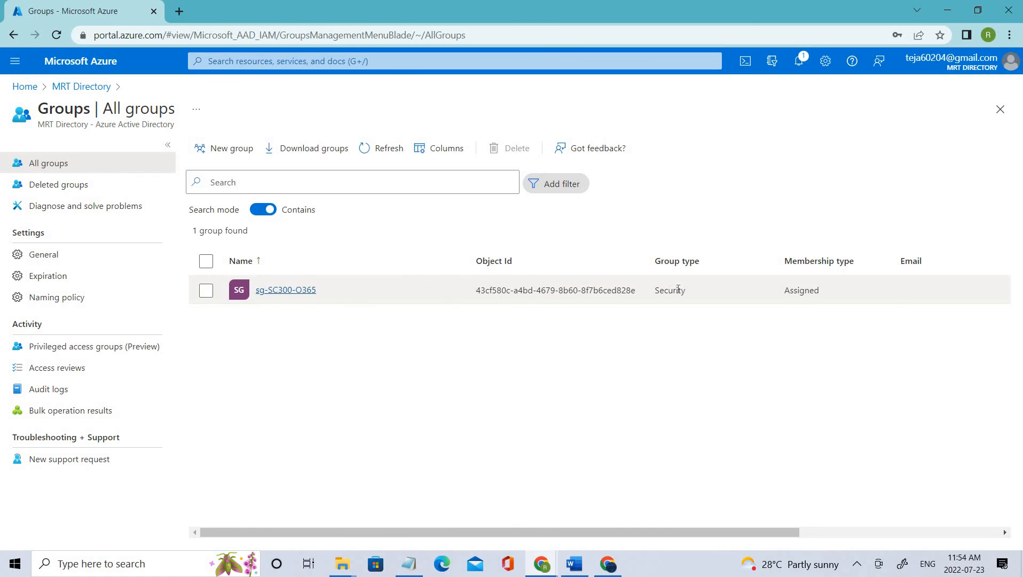
drag(677, 290, 640, 291)
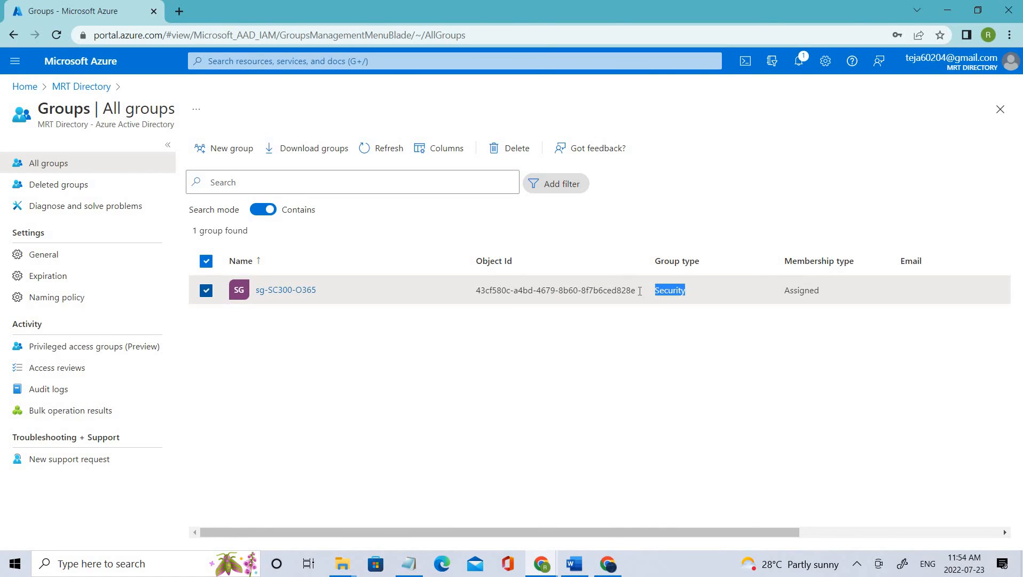